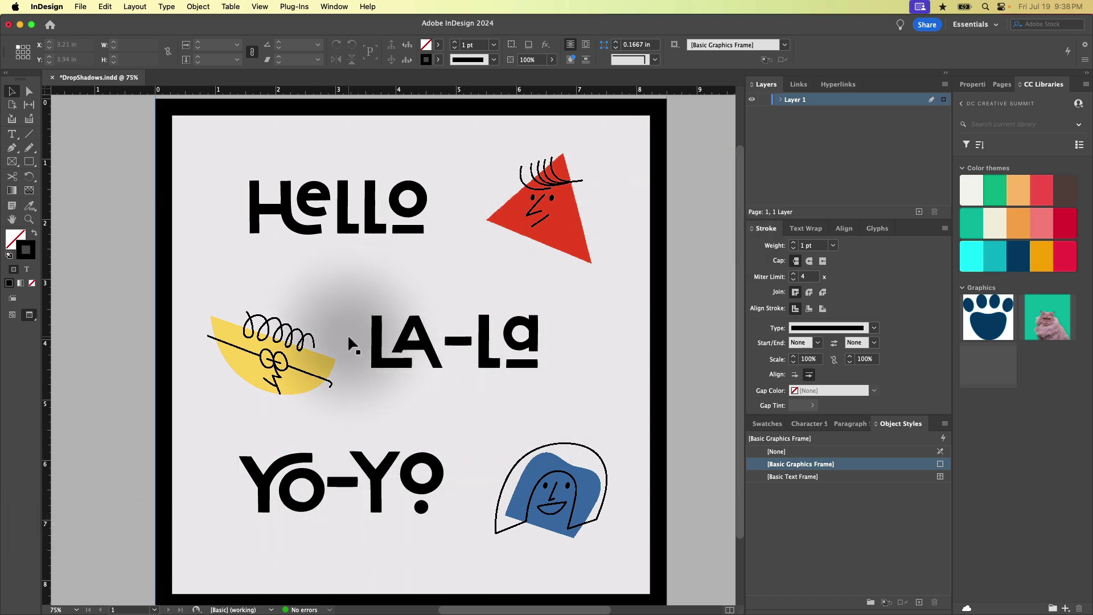
- Select the red triangle and look over the Object > Effects options without choosing one
left_click(547, 197)
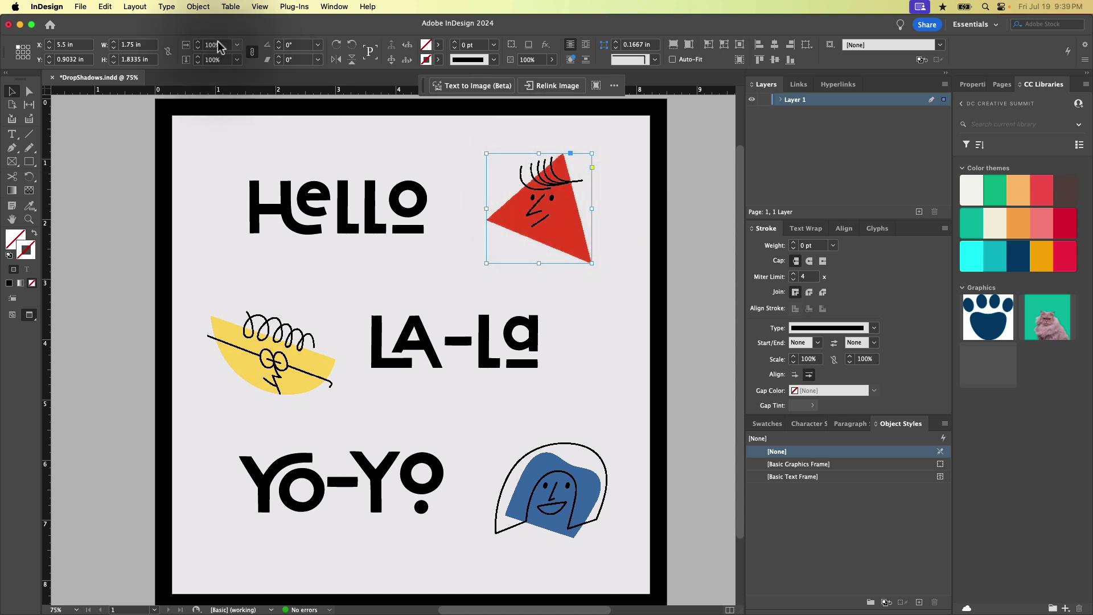
left_click(199, 7)
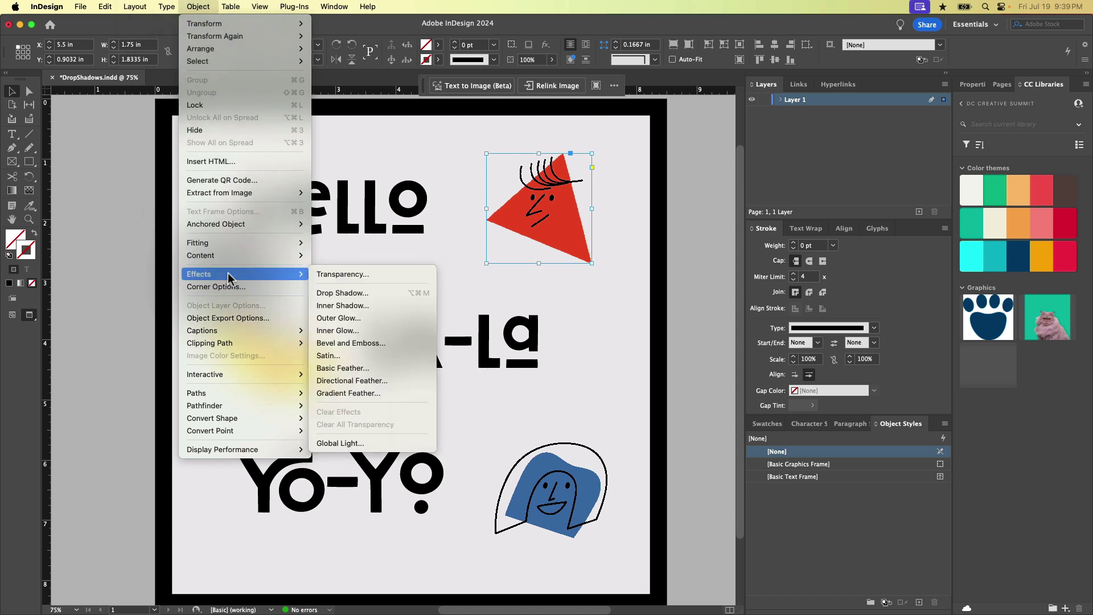
mouse_move(200, 273)
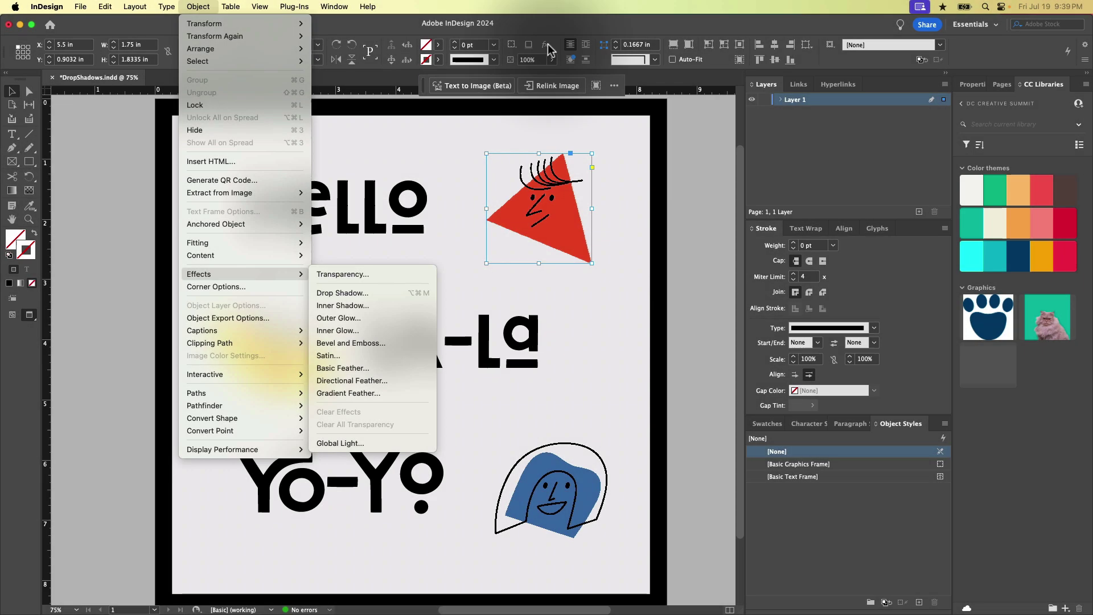
left_click(547, 53)
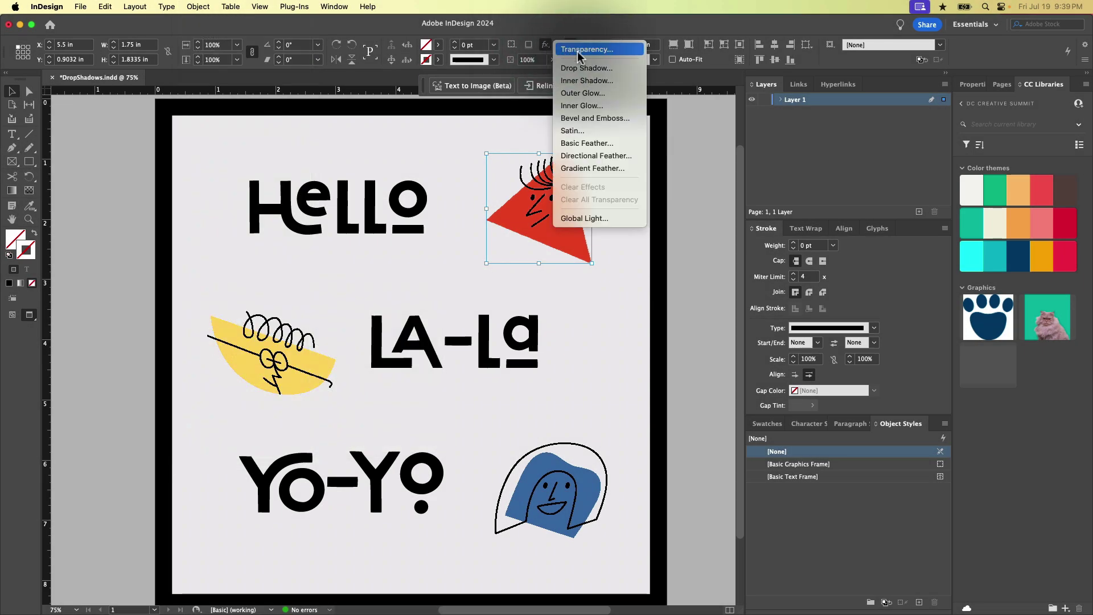
- Add a Drop Shadow to the triangle, colour it teal and raise its opacity to 100%
left_click(601, 66)
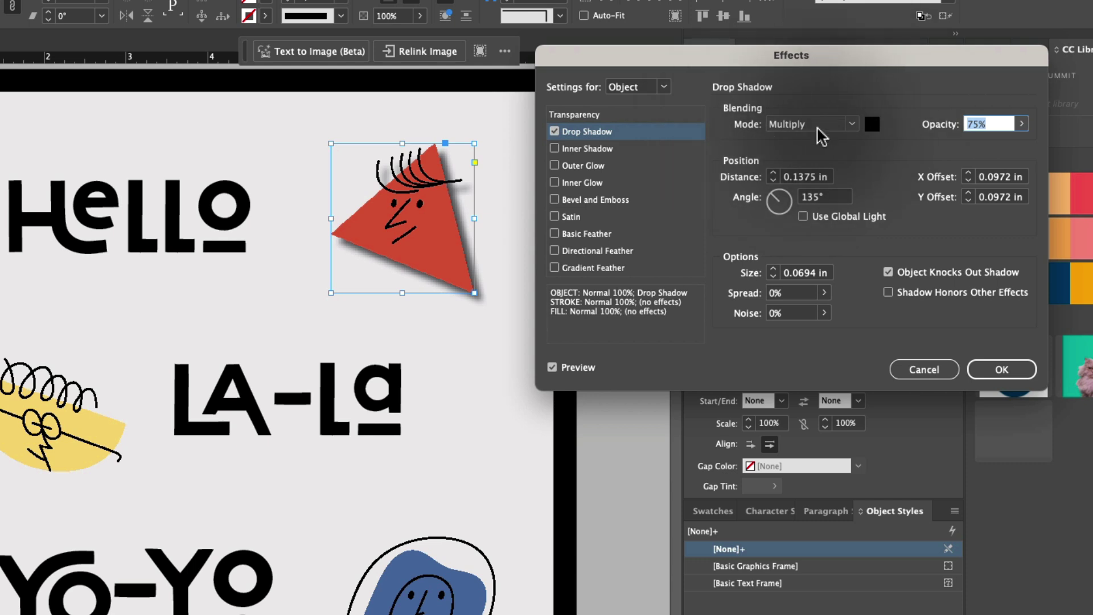
left_click(873, 124)
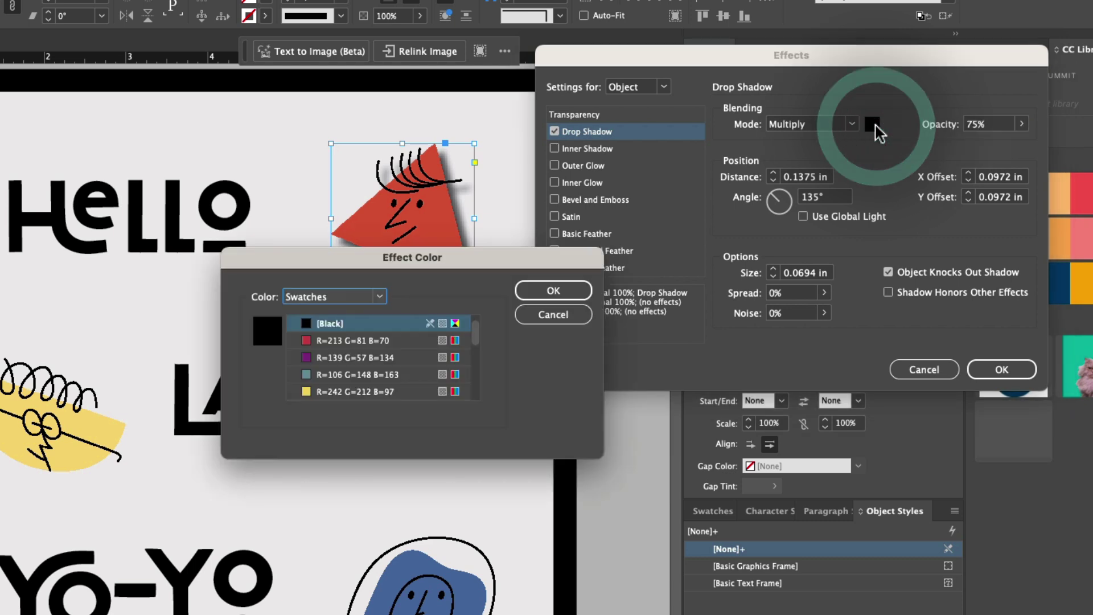
left_click(308, 387)
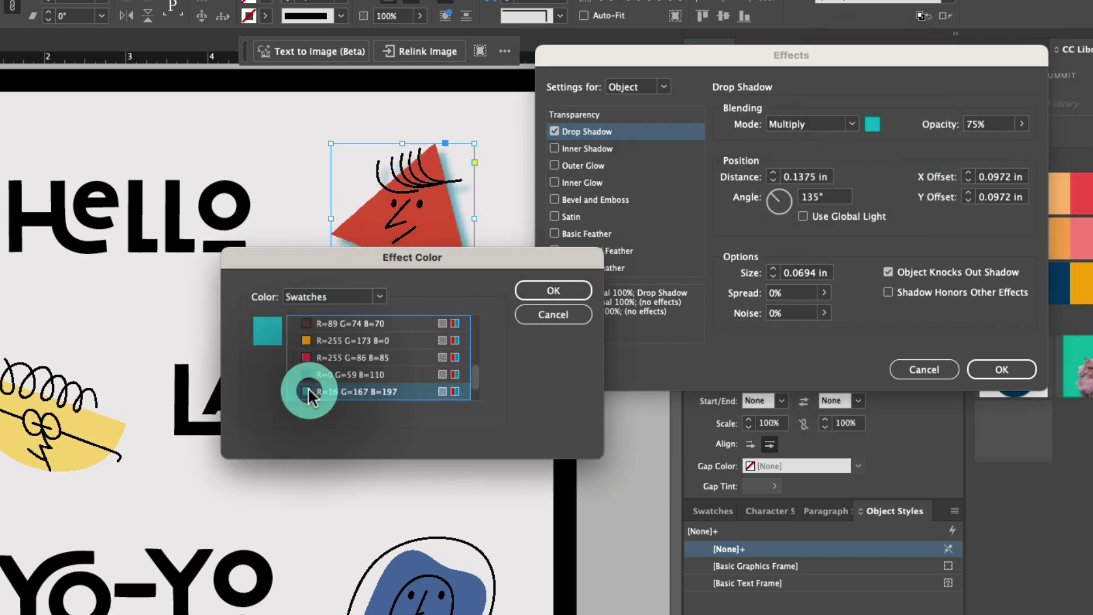
left_click(553, 291)
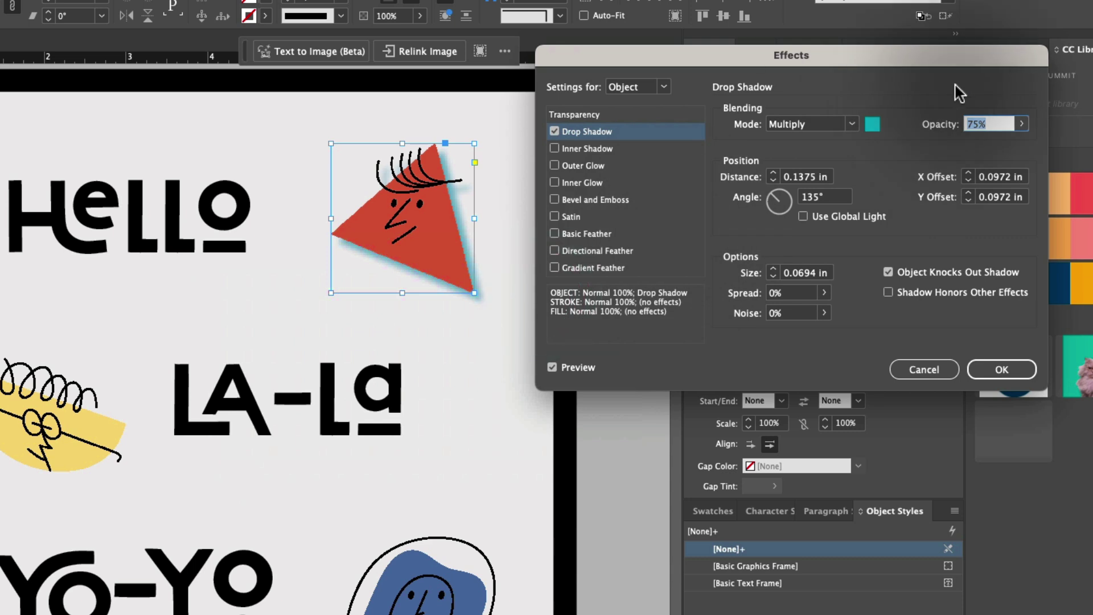
left_click(1023, 124)
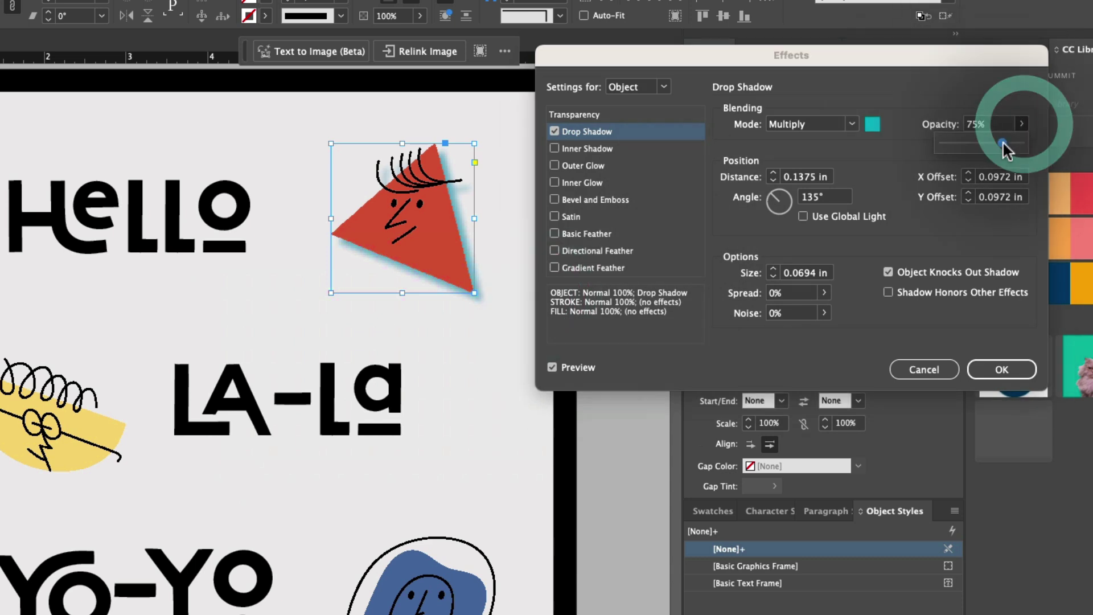
left_click_drag(999, 144, 1025, 143)
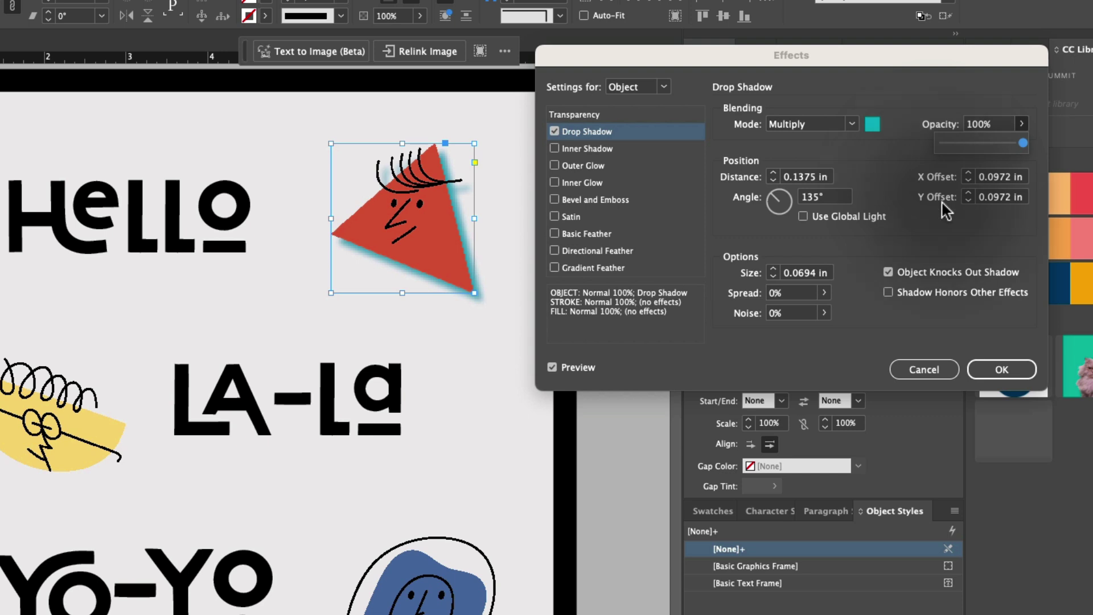
- Set the shadow distance to 0.3125 in and rotate its angle to about 141°
left_click(773, 173)
left_click(774, 182)
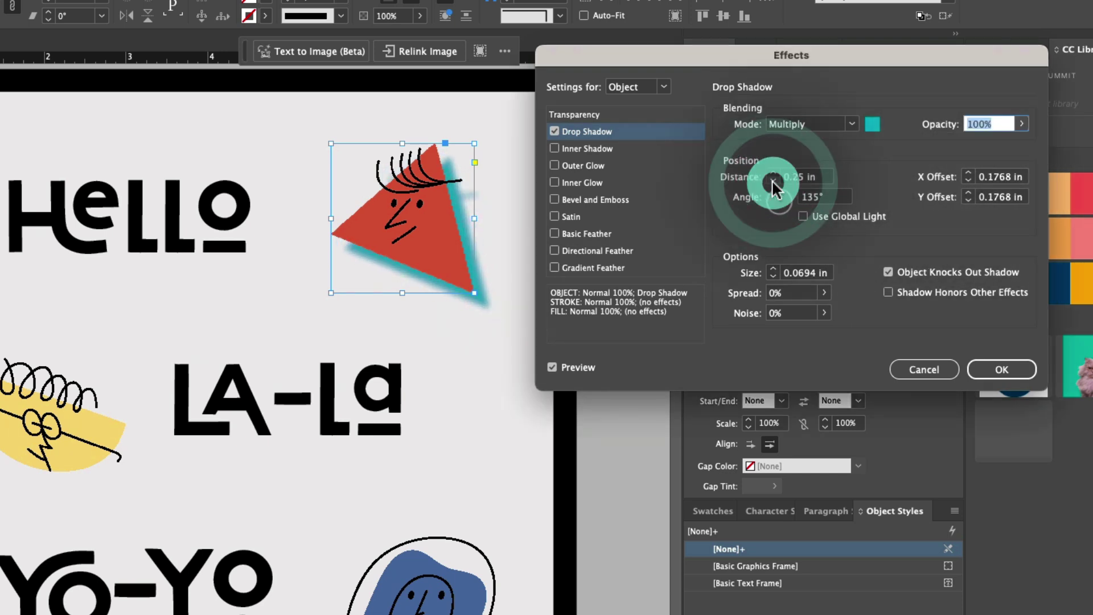
left_click(773, 172)
mouse_move(779, 200)
left_mouse_down()
mouse_move(769, 208)
mouse_move(769, 191)
left_mouse_up()
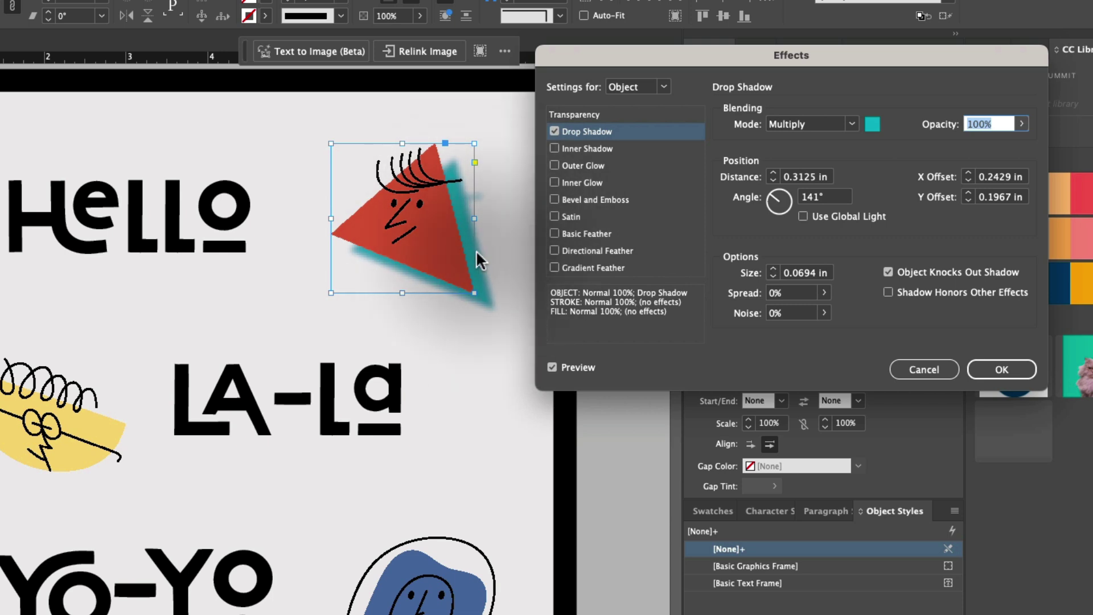
- Bring the shadow size to 0 in for a hard edge and apply the settings
left_click(774, 269)
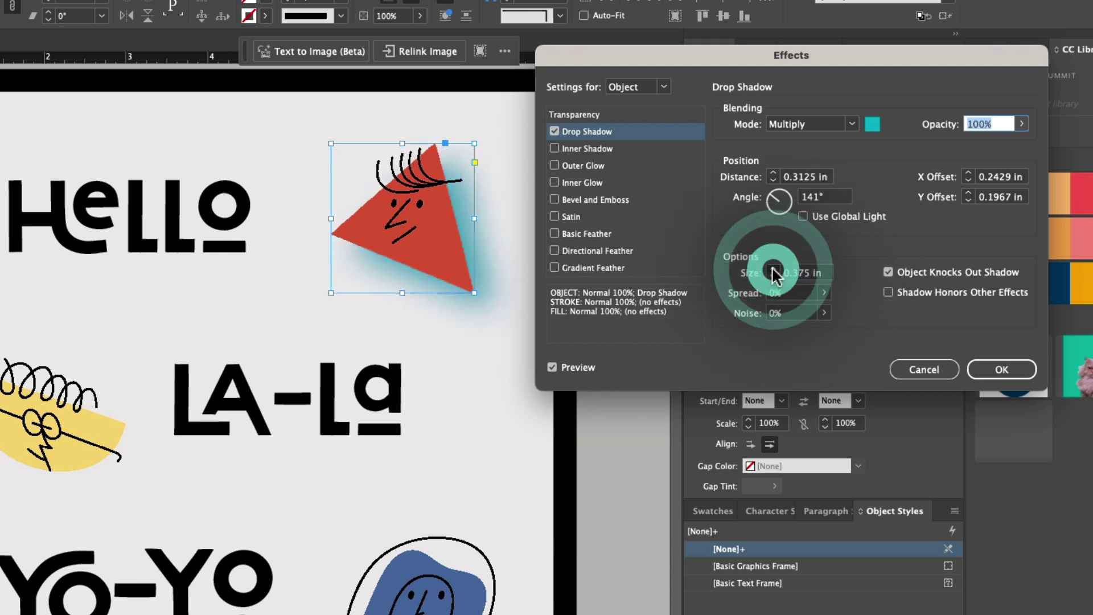
left_click(774, 269)
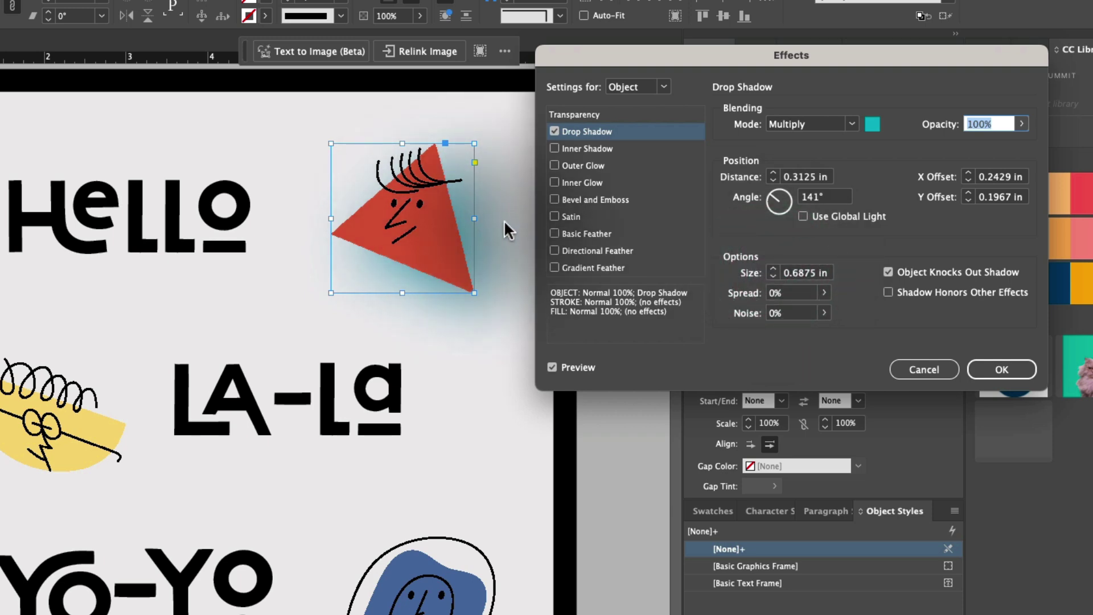
left_click(774, 277)
left_click(774, 277)
left_click(774, 279)
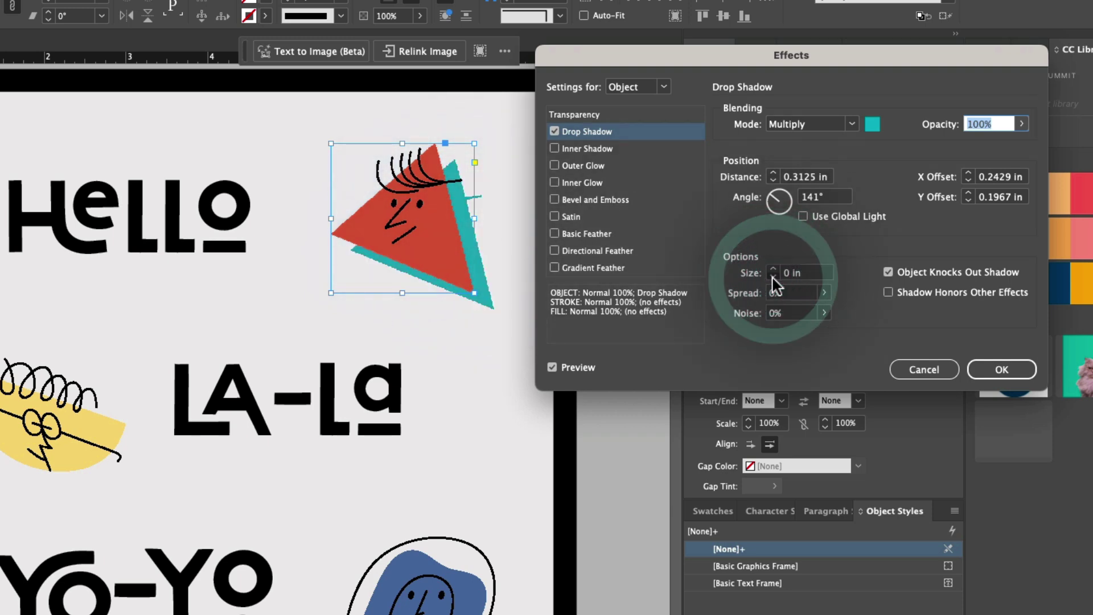
left_click(773, 267)
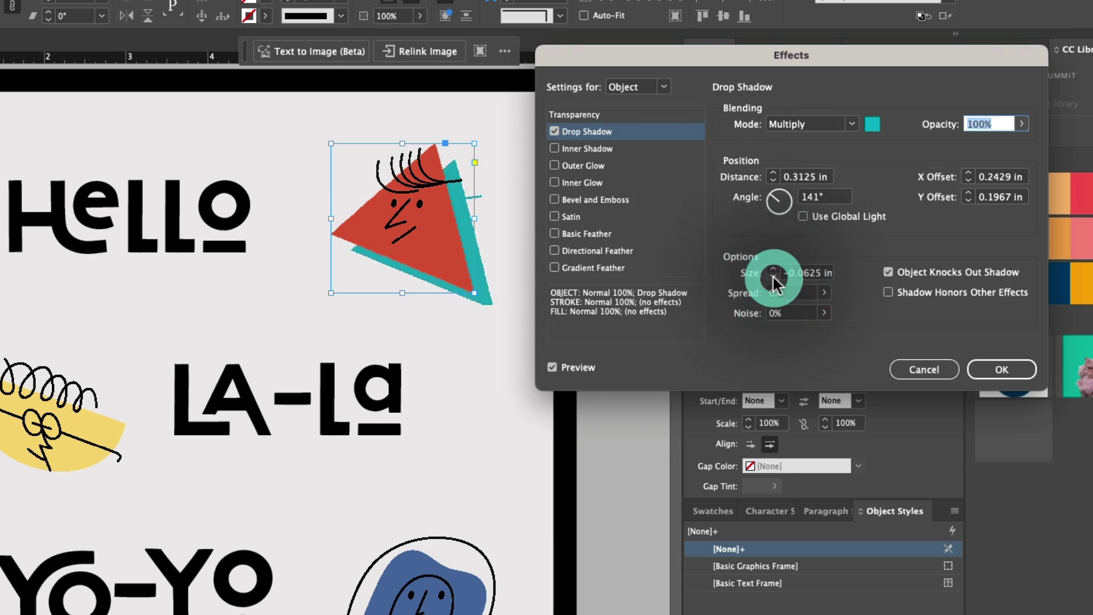
left_click(773, 278)
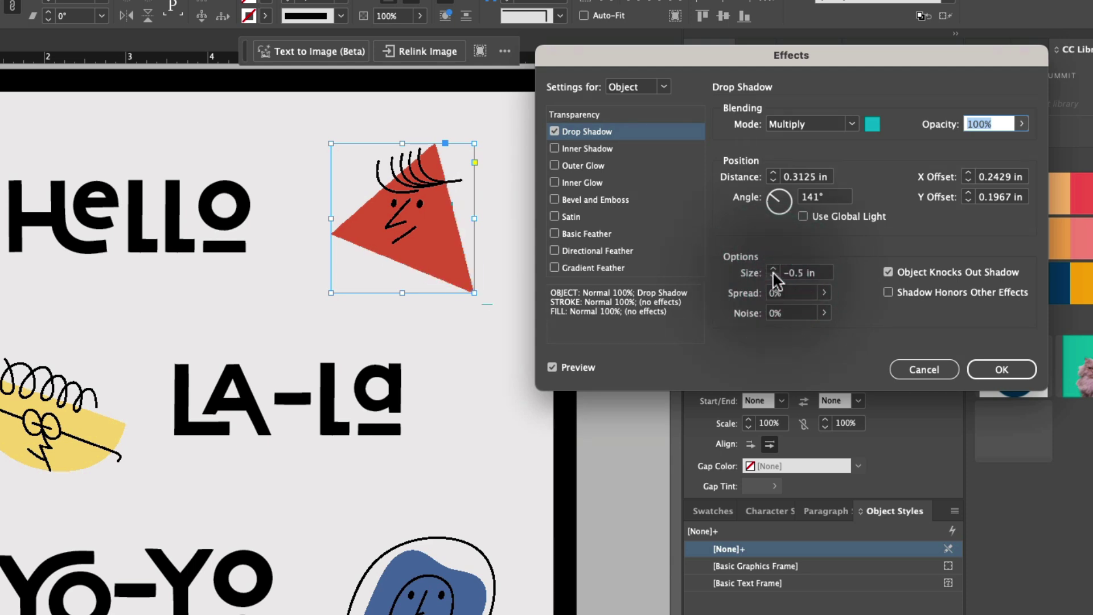
left_click(773, 268)
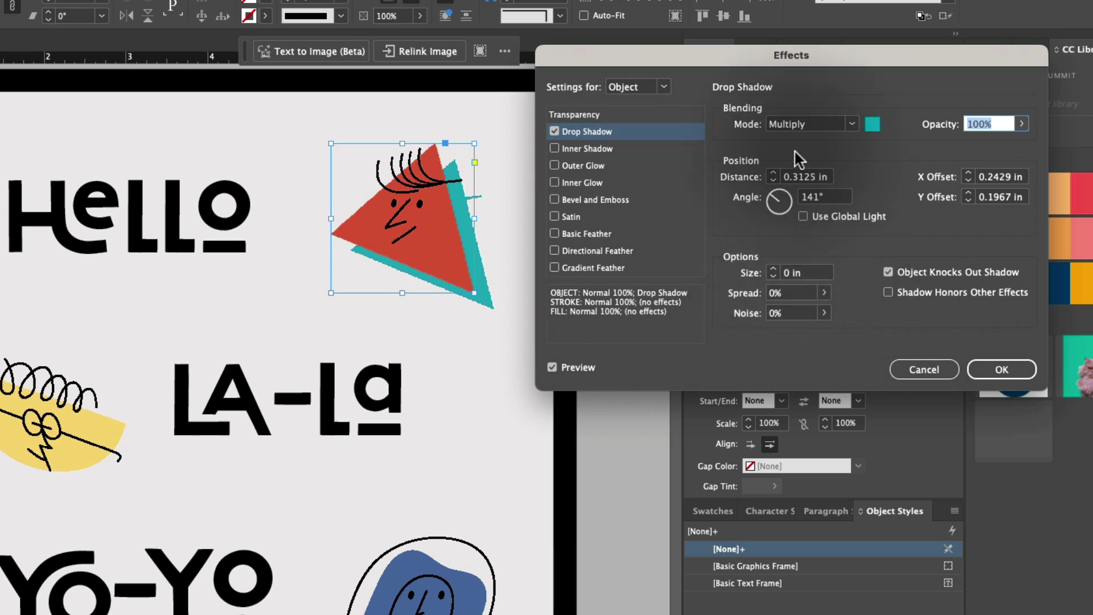
left_click(1001, 369)
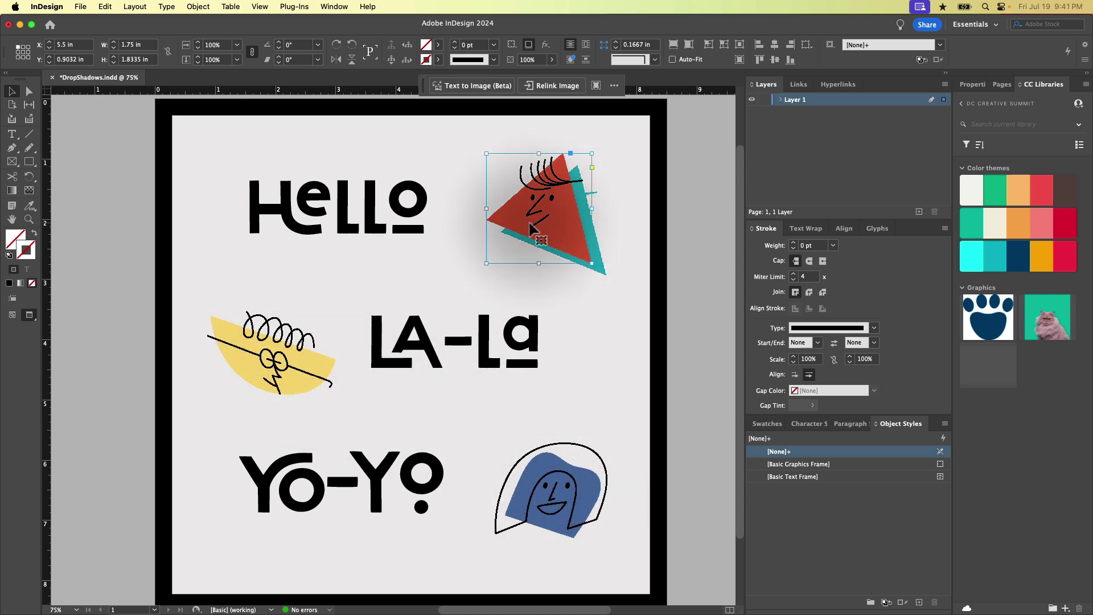
- Show the graphics' frame edges and bring up the Object Styles panel
key("super+z")
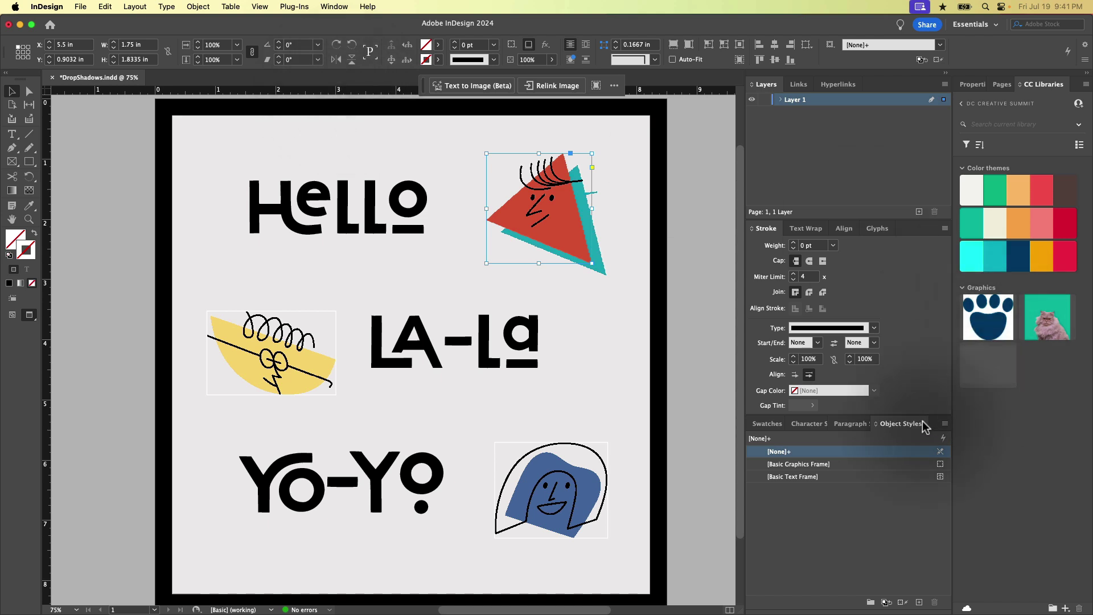
left_click(334, 7)
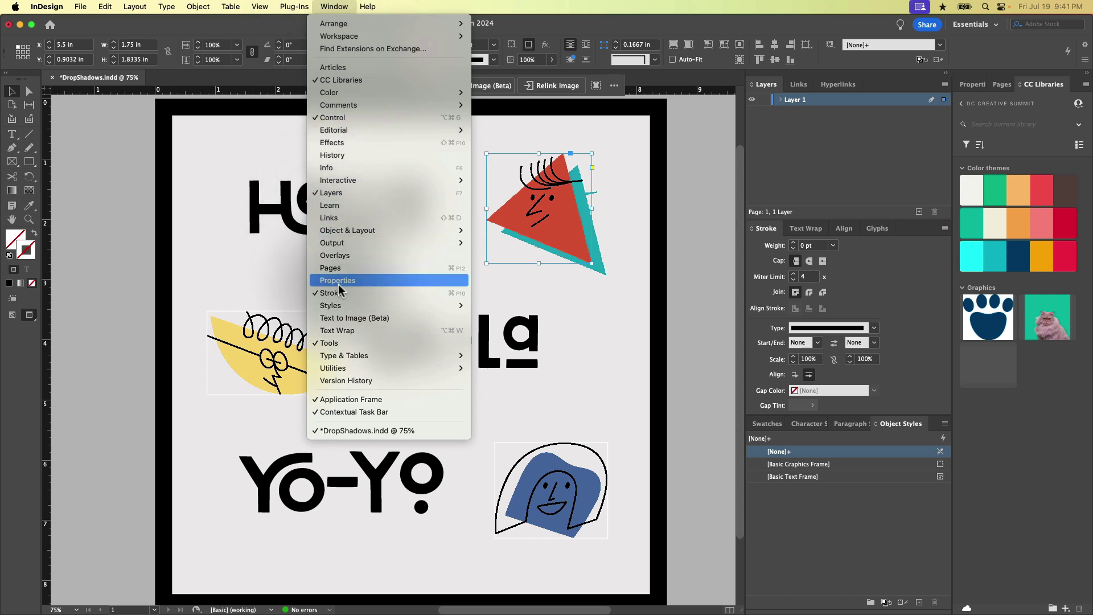
mouse_move(331, 306)
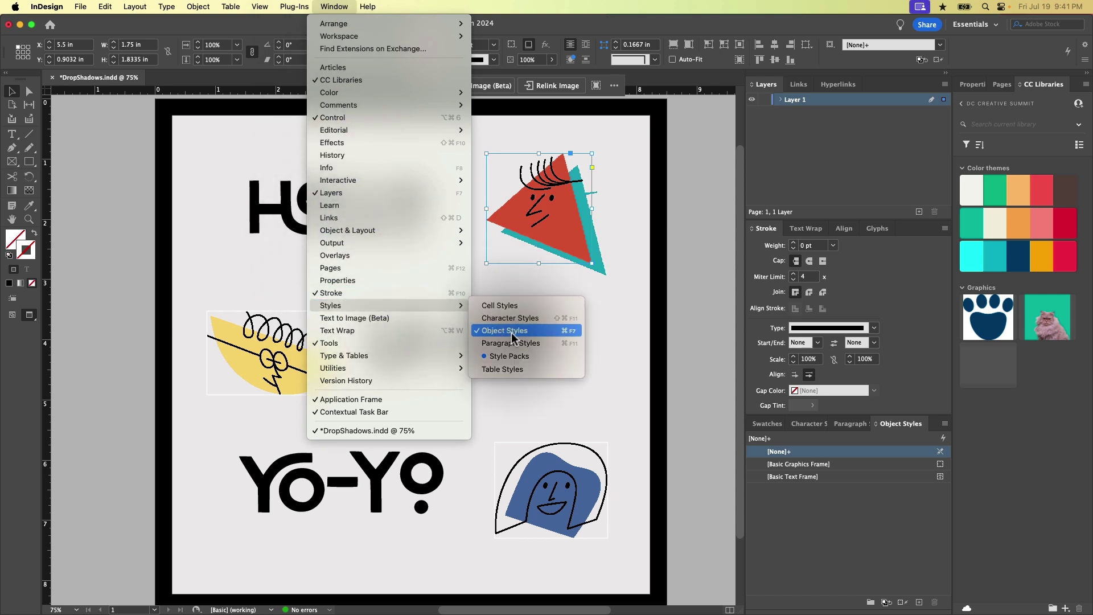
left_click(866, 500)
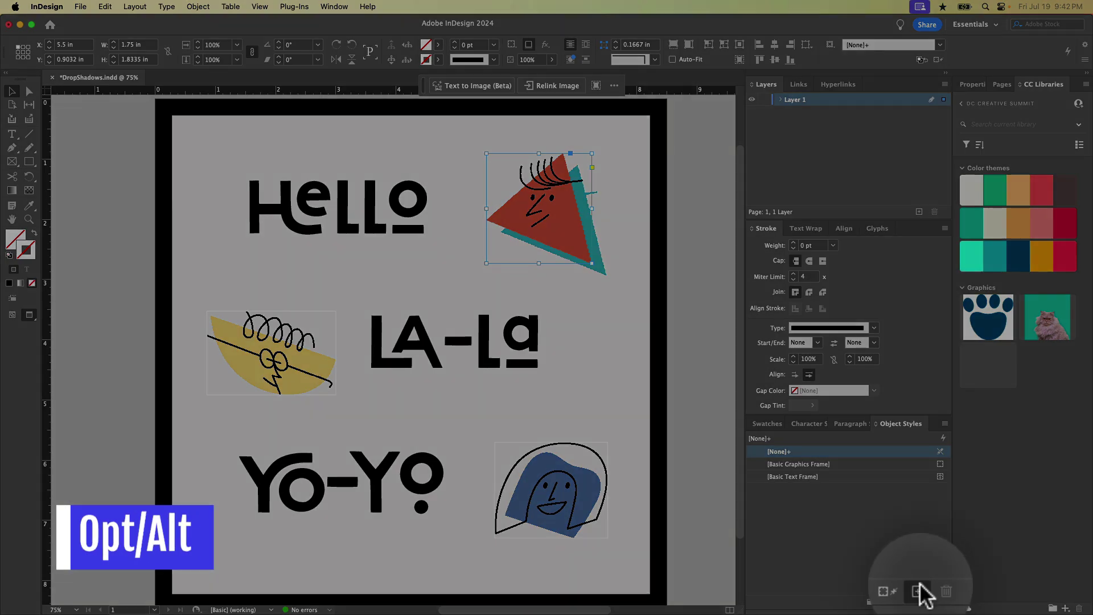
- Start a new object style from the triangle and set all text-frame attributes to ignored
left_click(920, 604, "alt")
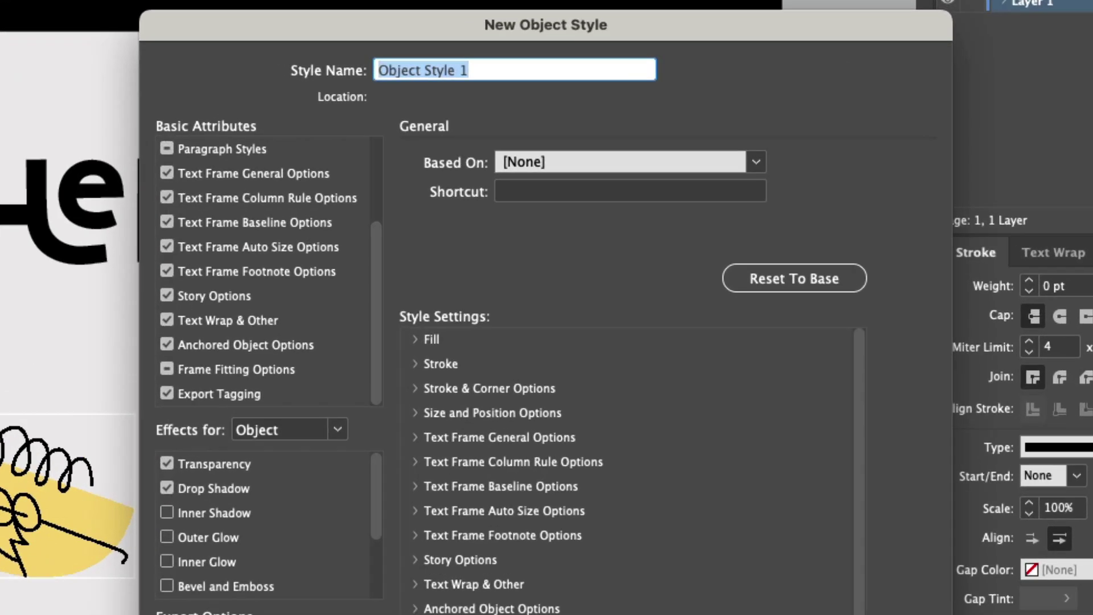
type("MySuperRad")
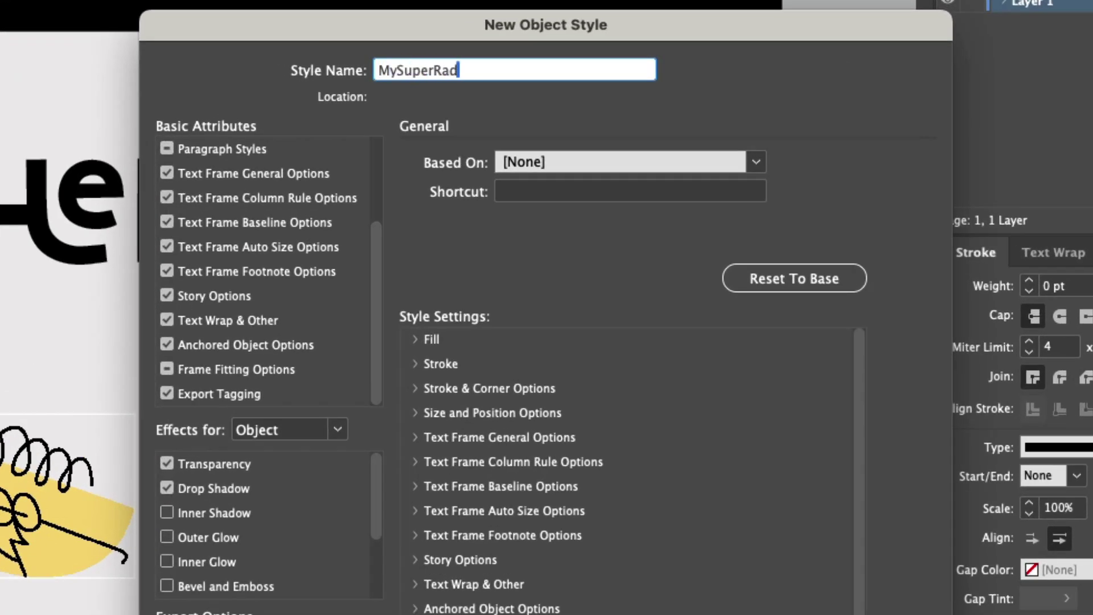
type("Shadow")
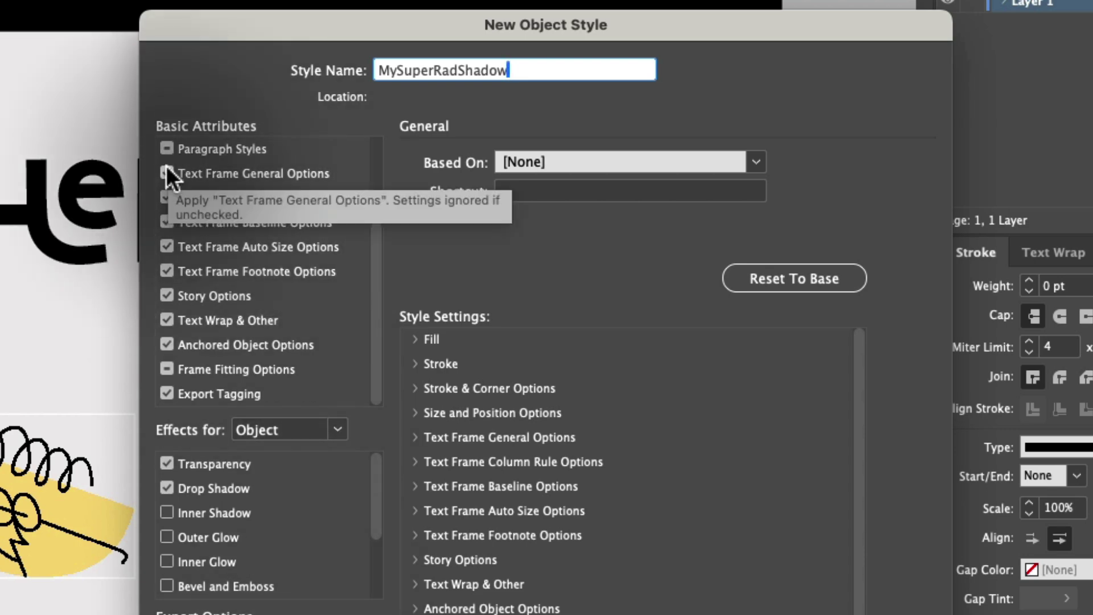
left_click(167, 173)
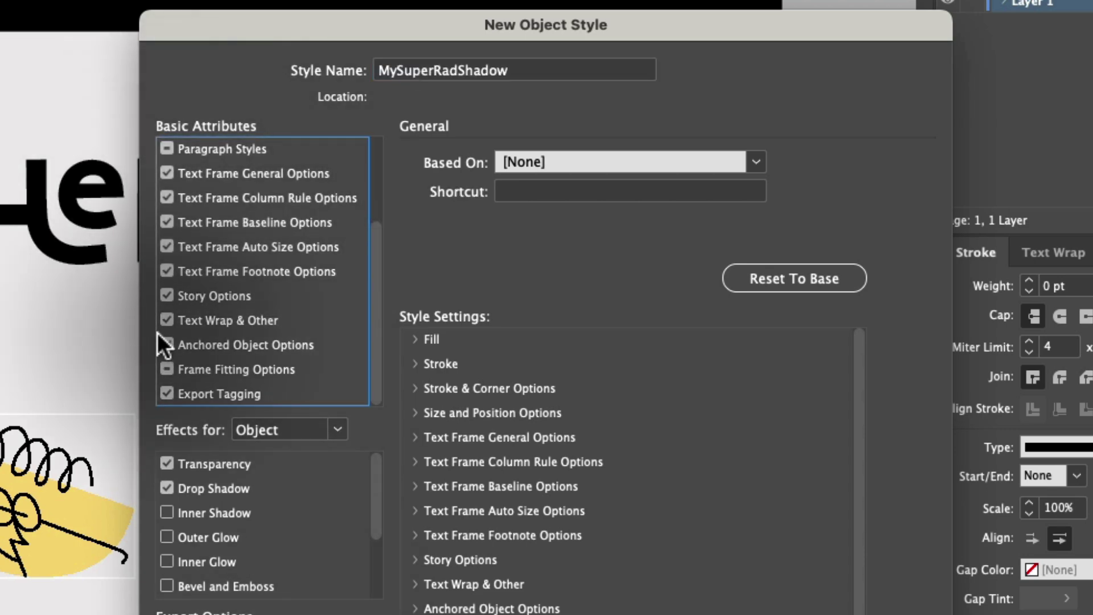
left_click(167, 390)
left_click(166, 346)
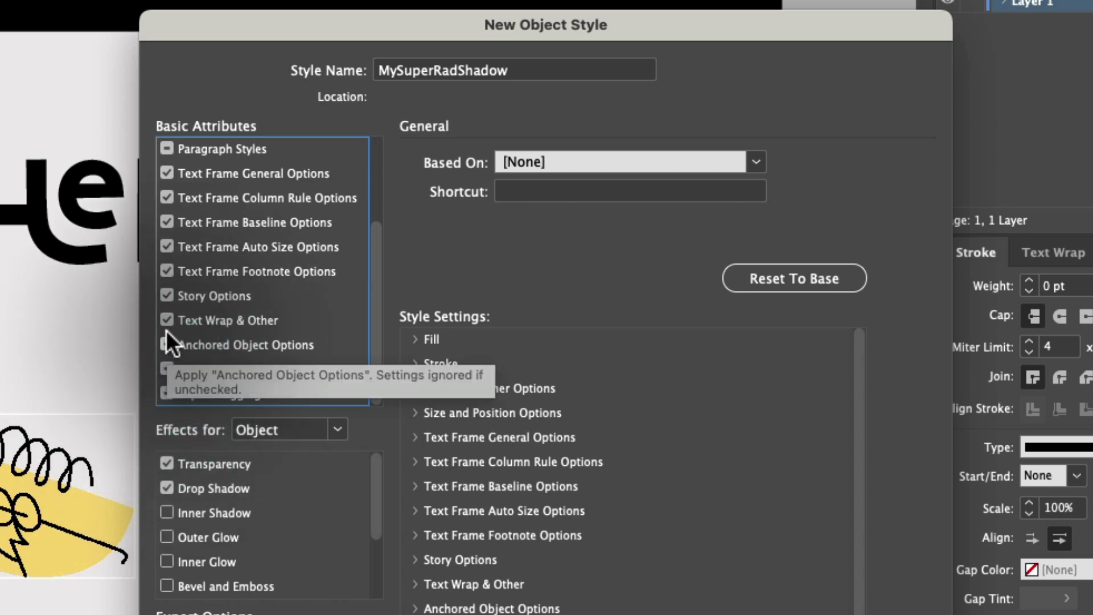
left_click(164, 320)
left_click(167, 295)
left_click(166, 271)
left_click(167, 247)
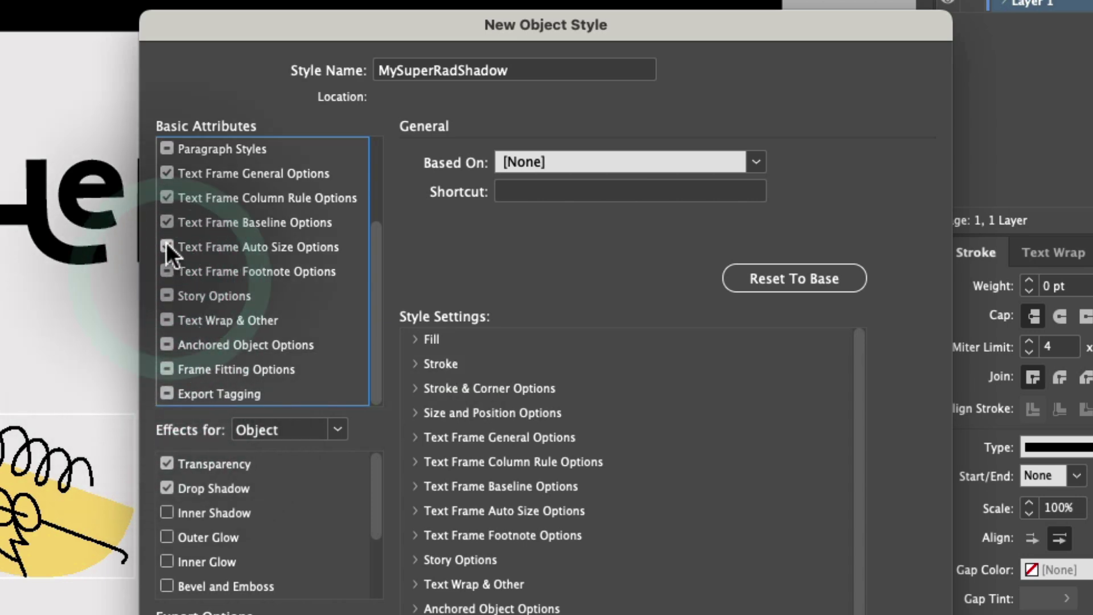
left_click(167, 222)
left_click(167, 198)
left_click(166, 174)
left_click(167, 296)
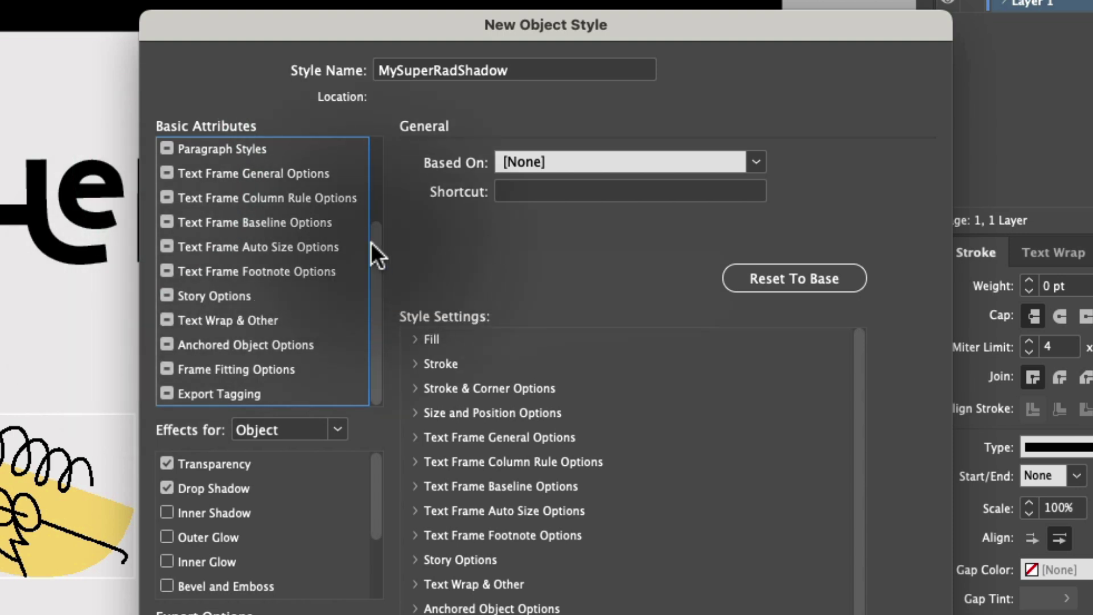
left_click_drag(375, 306, 372, 158)
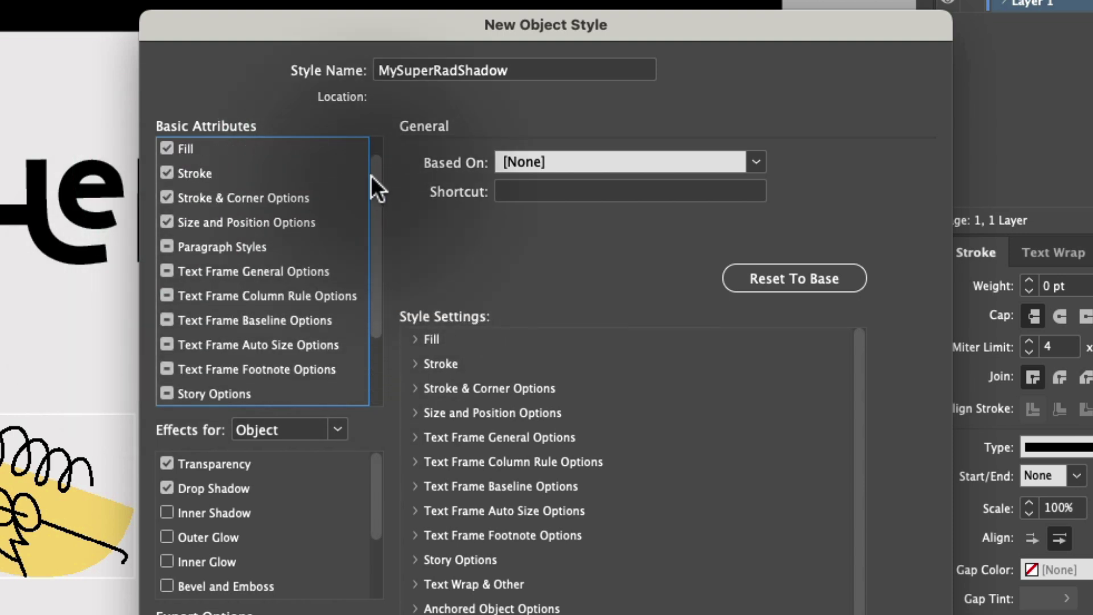
- Ignore fill, stroke, corner and size attributes too, then save the shadow-only MySuperRadShadow style
left_click(167, 173)
left_click(166, 198)
left_click(167, 221)
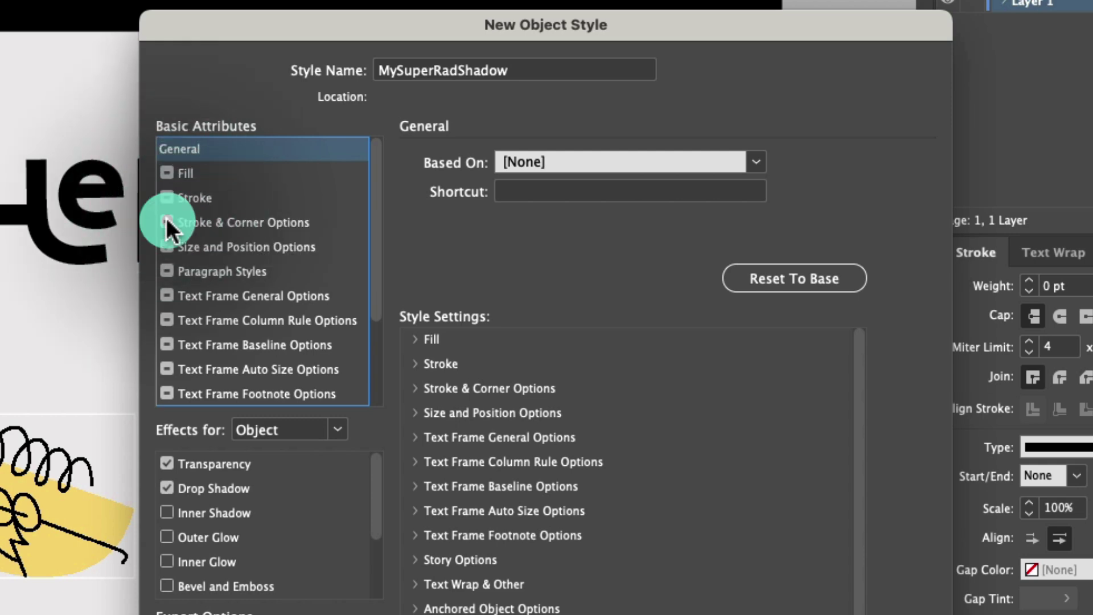
left_click(165, 248)
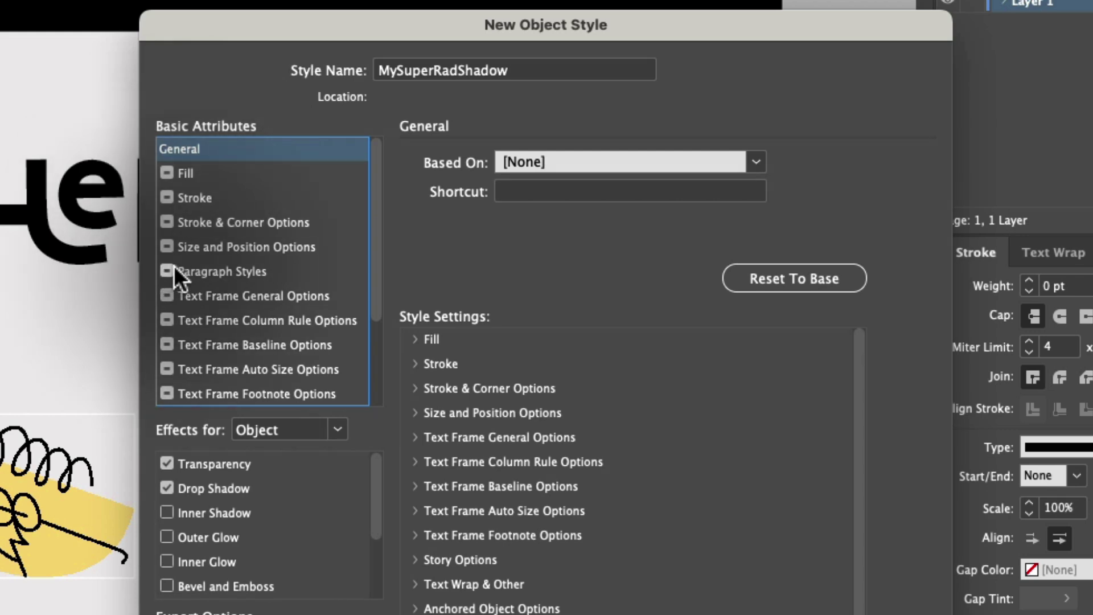
left_click_drag(371, 247, 375, 342)
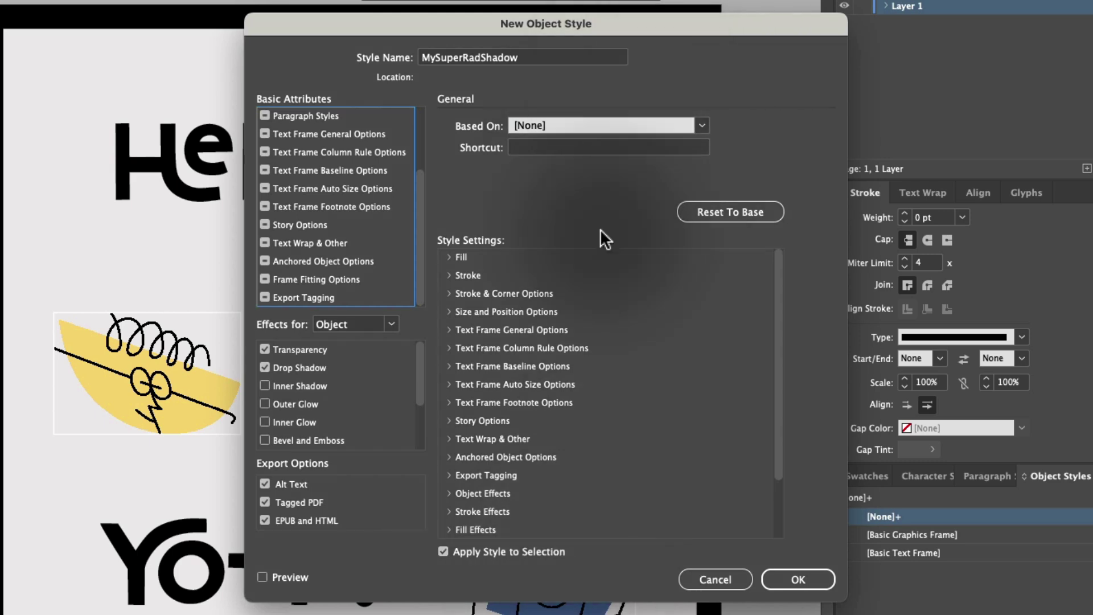
left_click(794, 580)
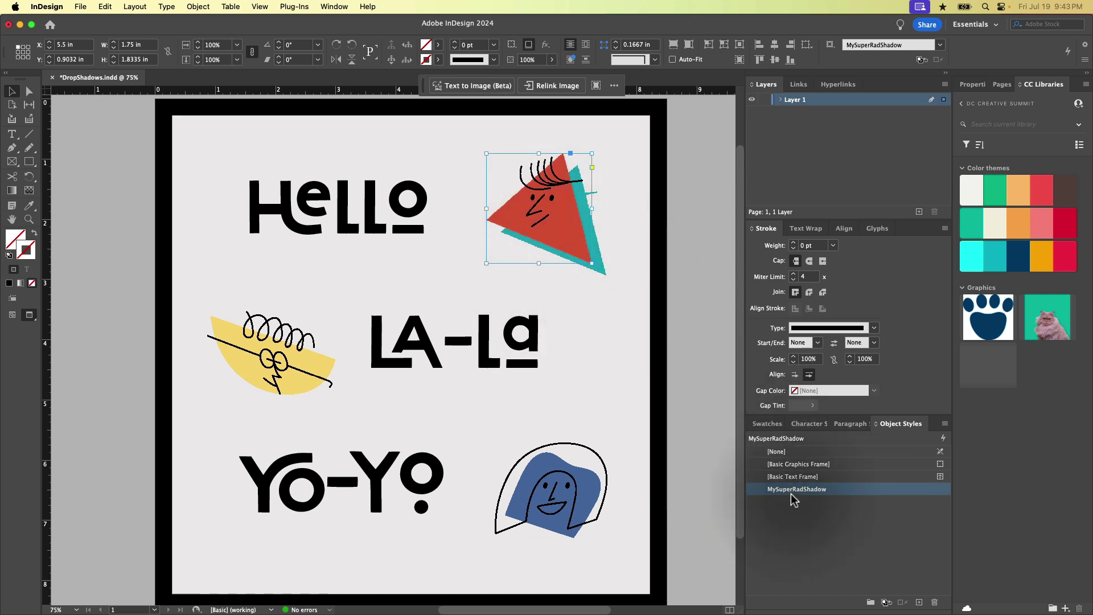
- Apply MySuperRadShadow to the blue head and yellow semicircle so they gain teal shadows
left_click(574, 512)
left_click(307, 382, "shift")
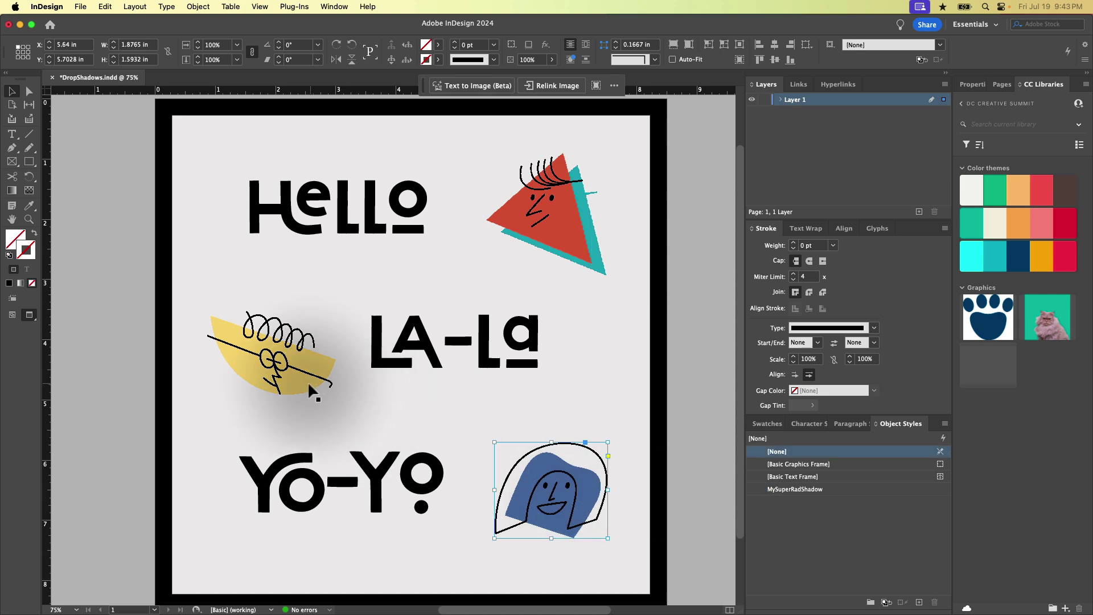
left_click(803, 494)
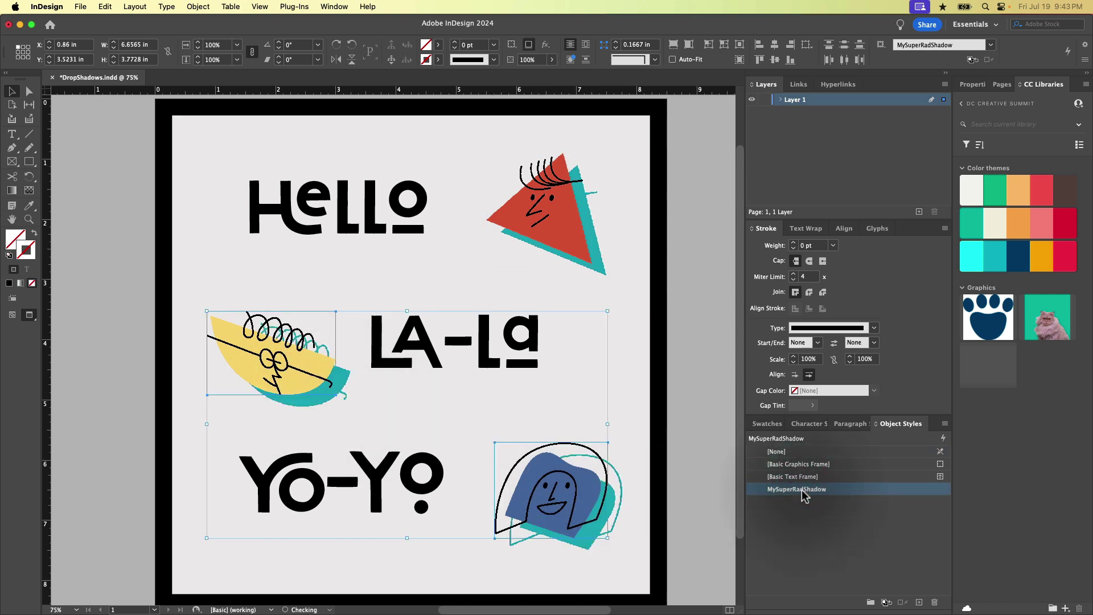
left_click(692, 402)
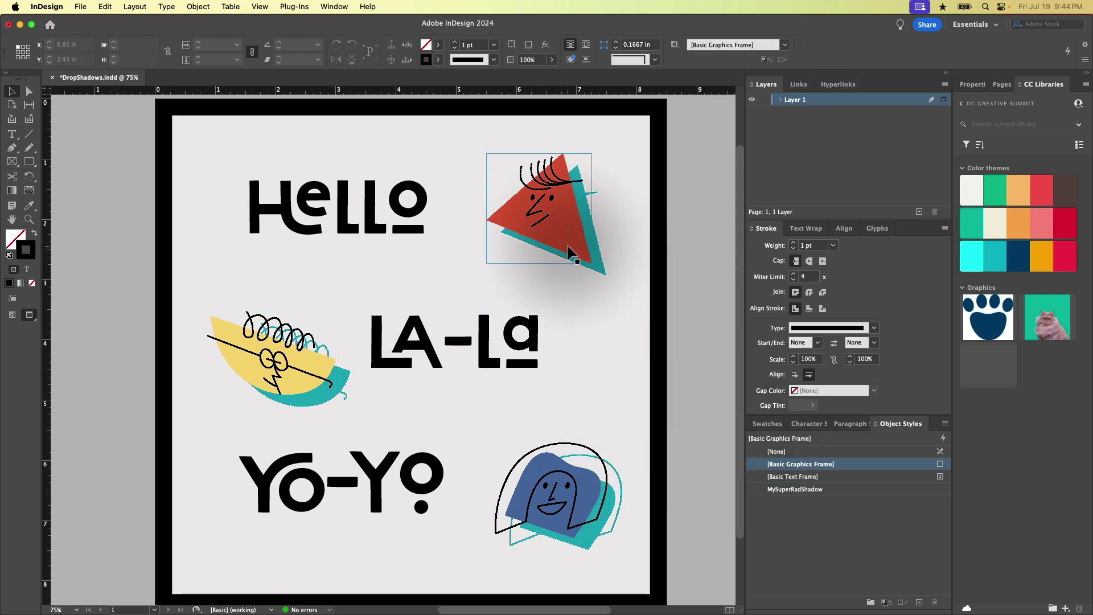
left_click(306, 404)
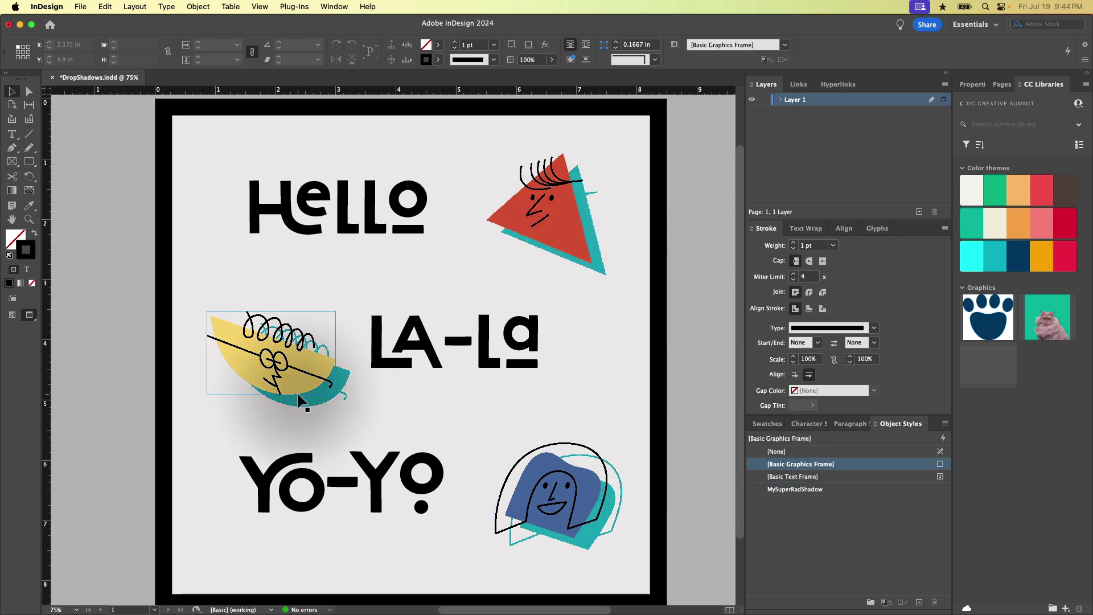
left_click(587, 221)
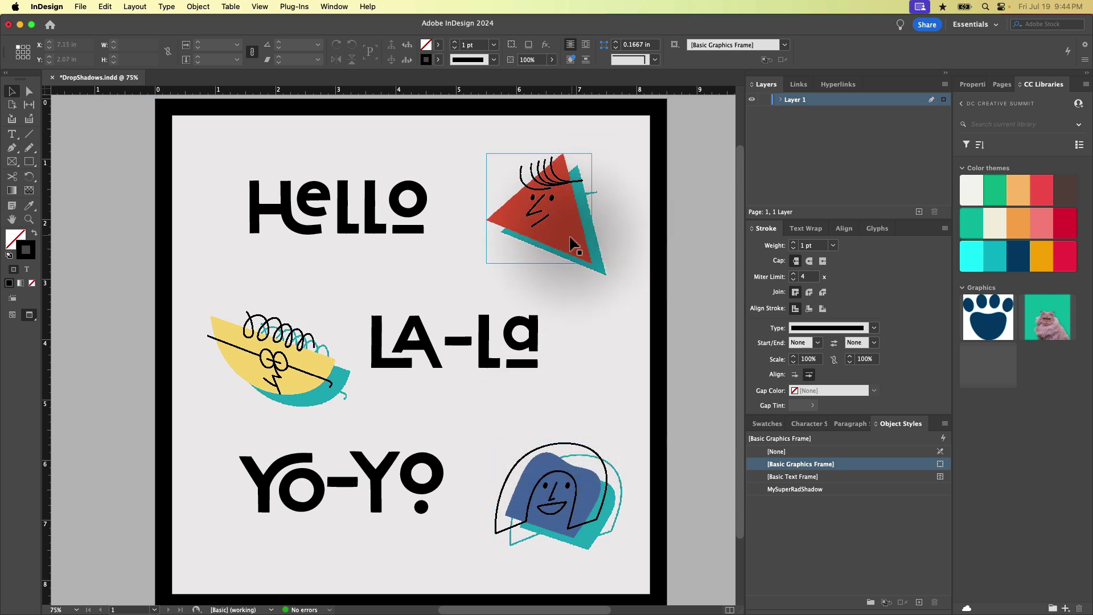
- Reopen the triangle's Drop Shadow settings and change its colour to [Black]
left_click(581, 247)
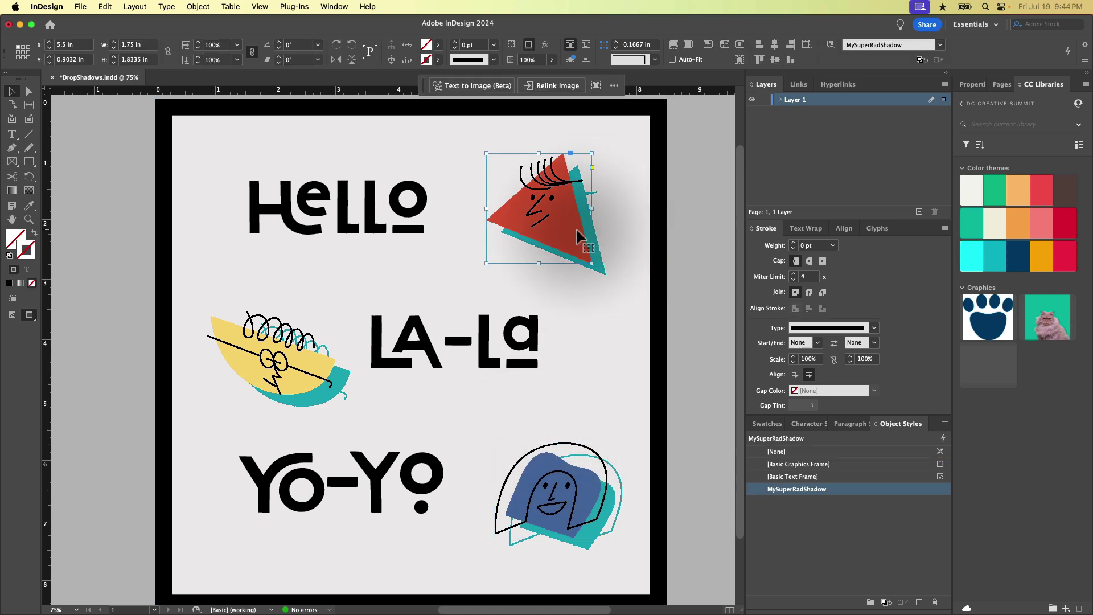
left_click(548, 44)
left_click(581, 68)
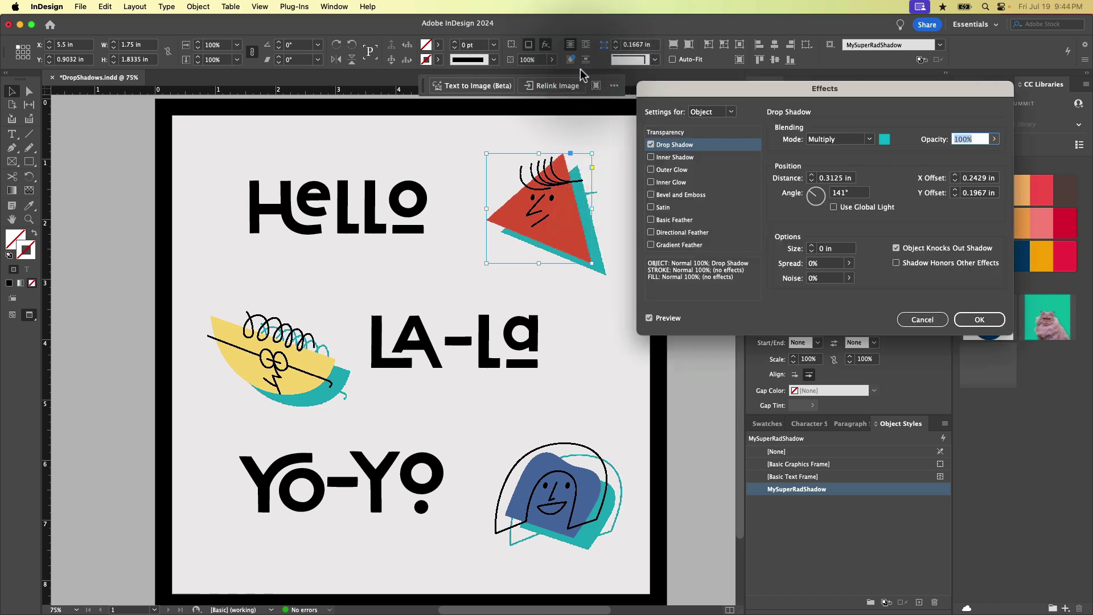
left_click(889, 139)
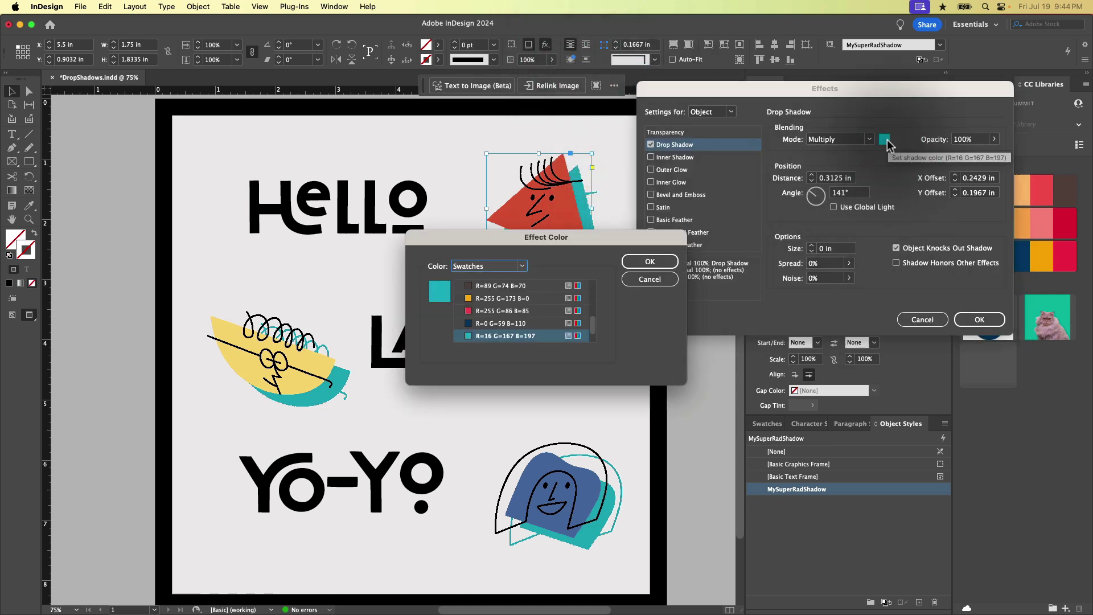
scroll(506, 309, "up", 3)
left_click(488, 298)
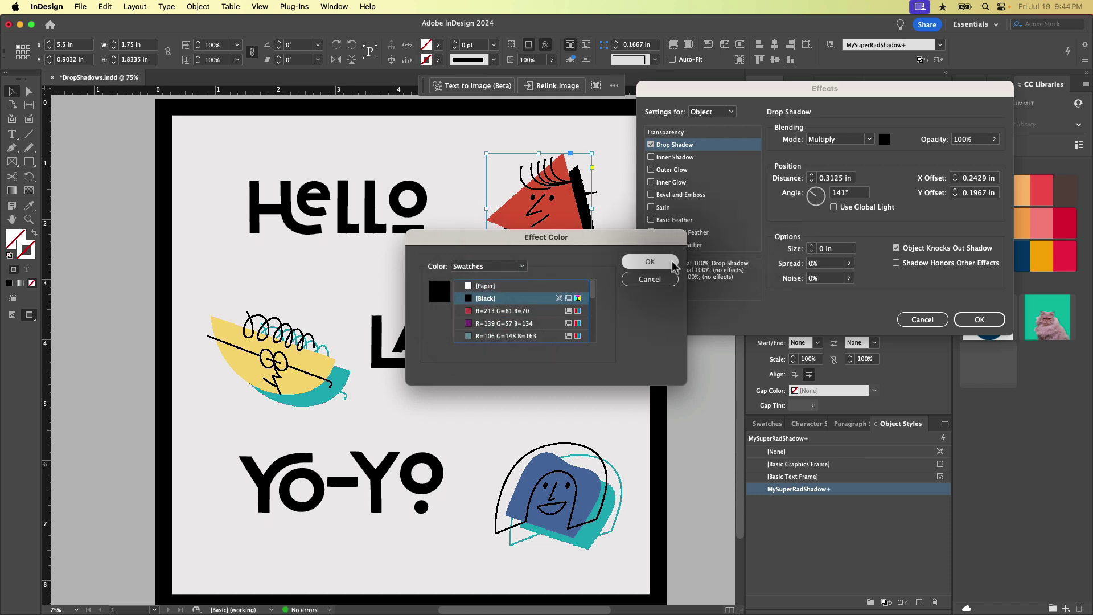
left_click(649, 261)
- Lower the shadow opacity to a light gray and accept the soft shadow
left_click(965, 140)
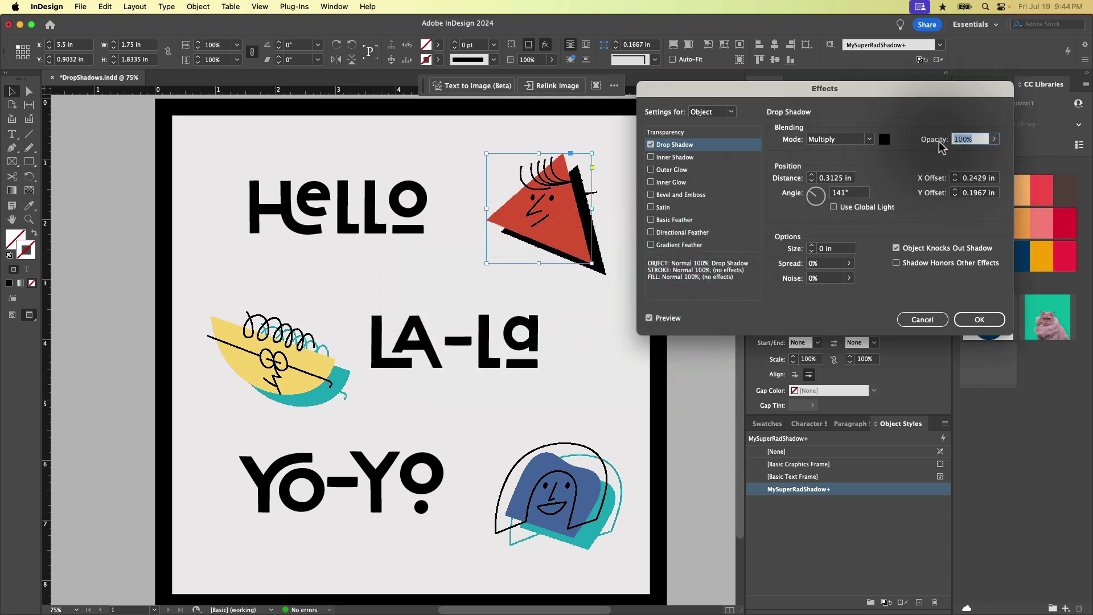
left_click(994, 139)
left_click_drag(995, 154, 945, 154)
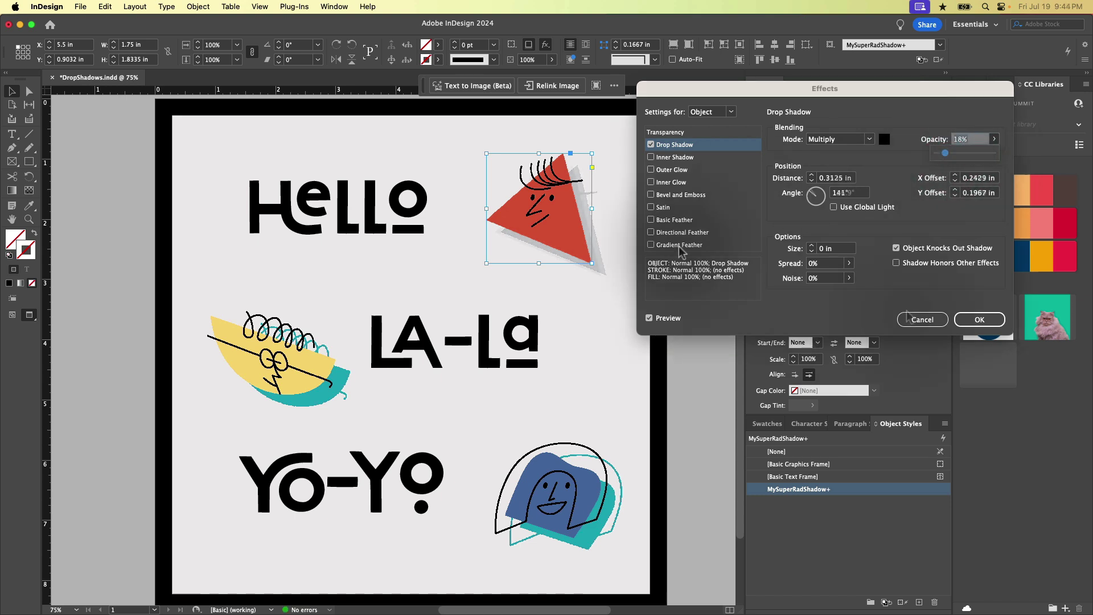
left_click(980, 320)
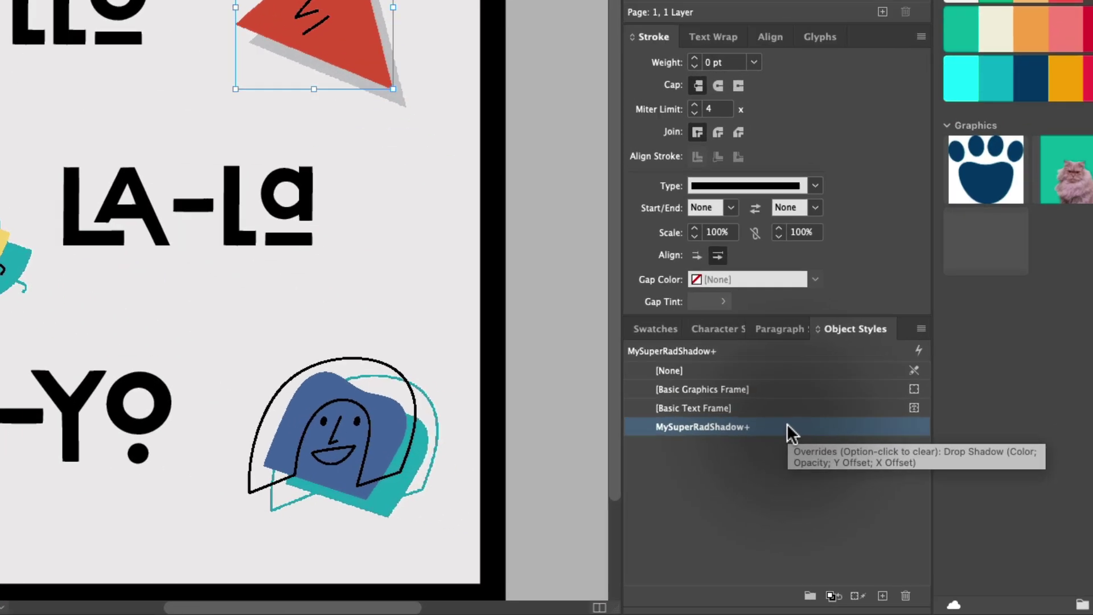
- Redefine MySuperRadShadow from the triangle so all three graphics get the gray shadow
right_click(753, 391)
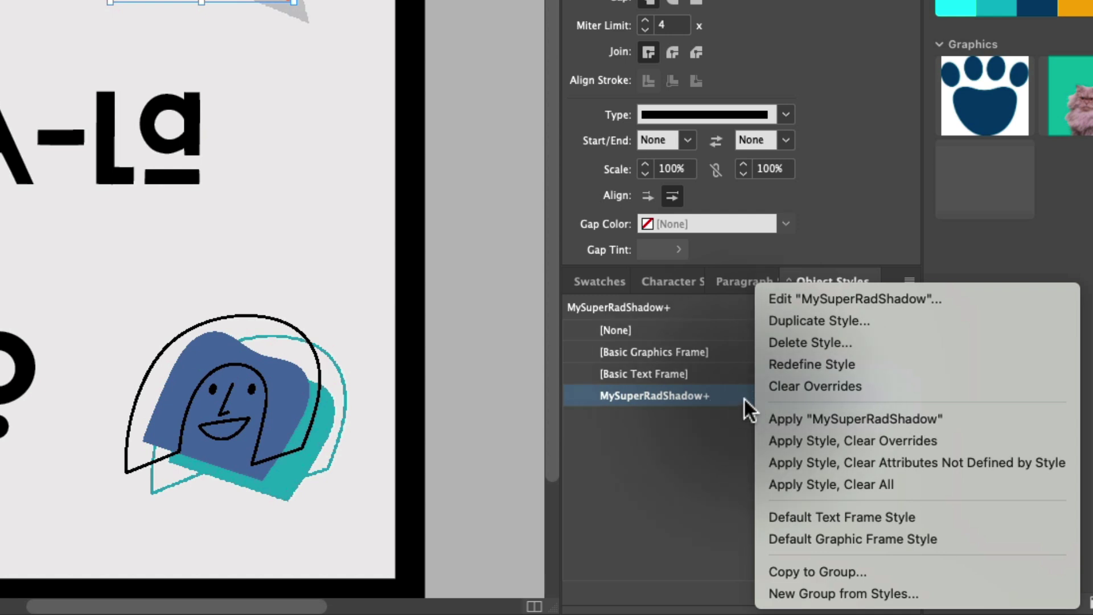
left_click(816, 368)
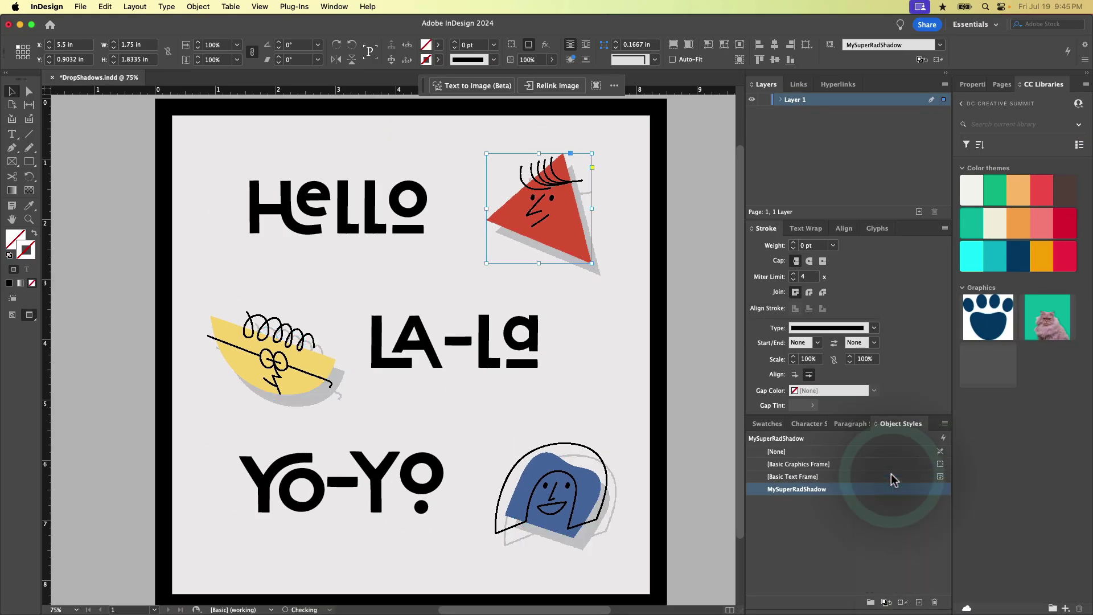